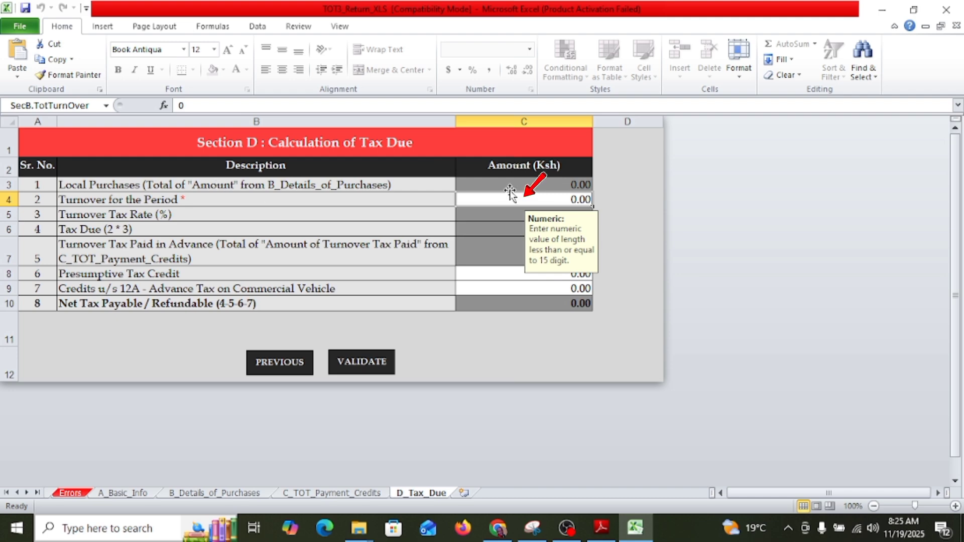
# Set the turnover for the period to 35000 in Section D, then validate the return and generate its upload file
pyautogui.write('35000')
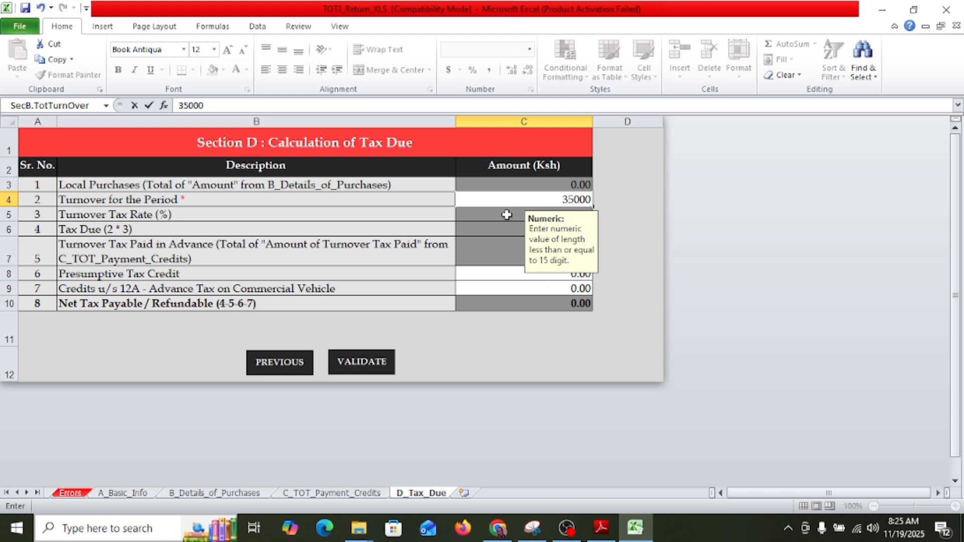
pyautogui.click(505, 244)
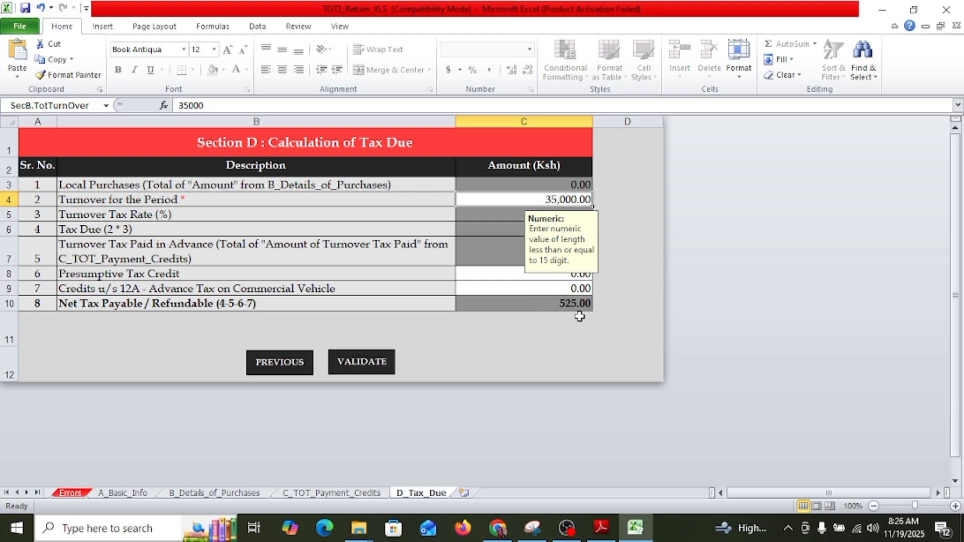
pyautogui.click(370, 362)
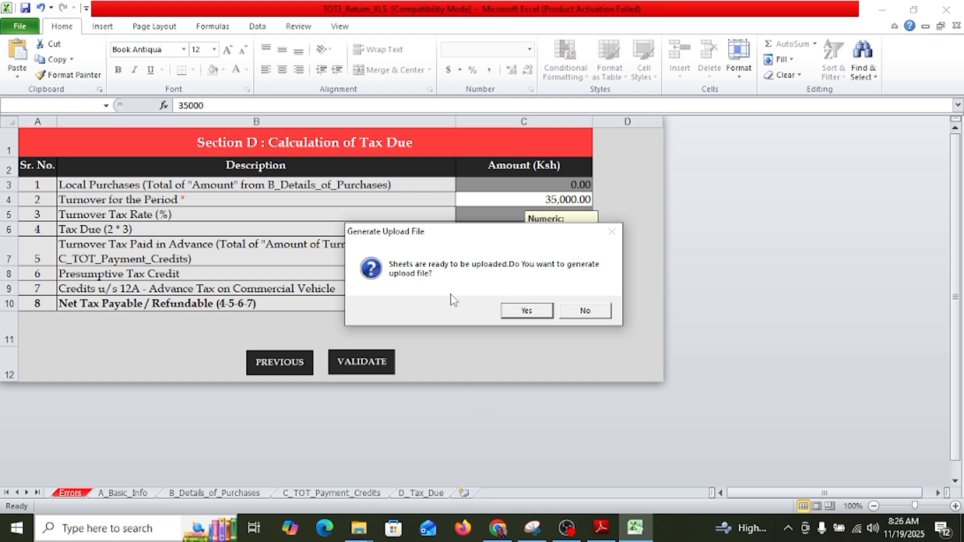
pyautogui.click(525, 311)
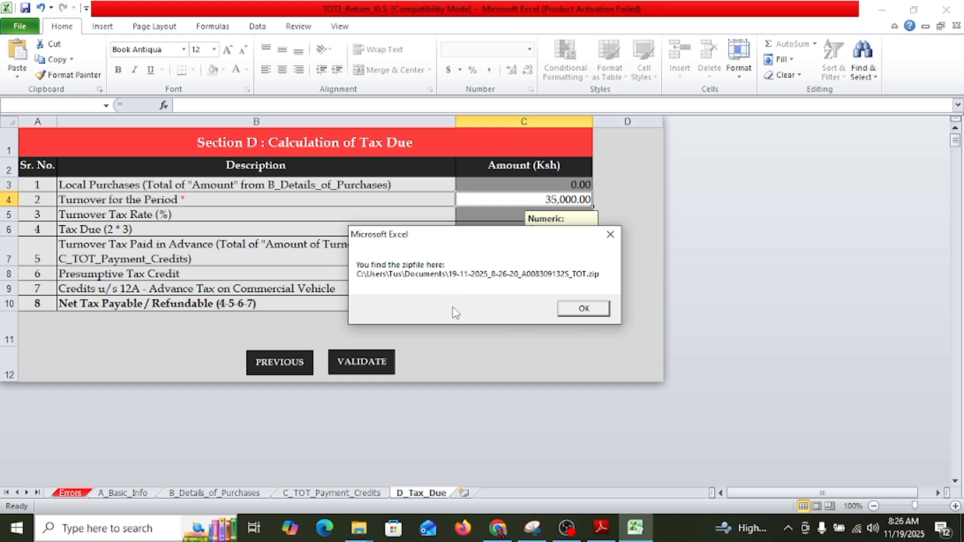
pyautogui.click(580, 309)
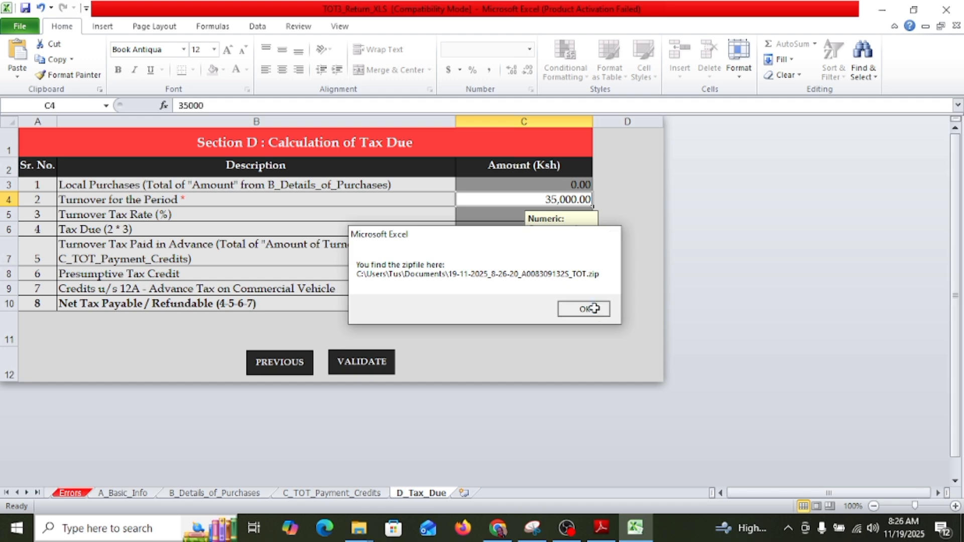
# Switch to Chrome and attach the TOT zip from Documents dated 19-11-2025_8-26-20 as the turnover tax upload form
pyautogui.click(498, 527)
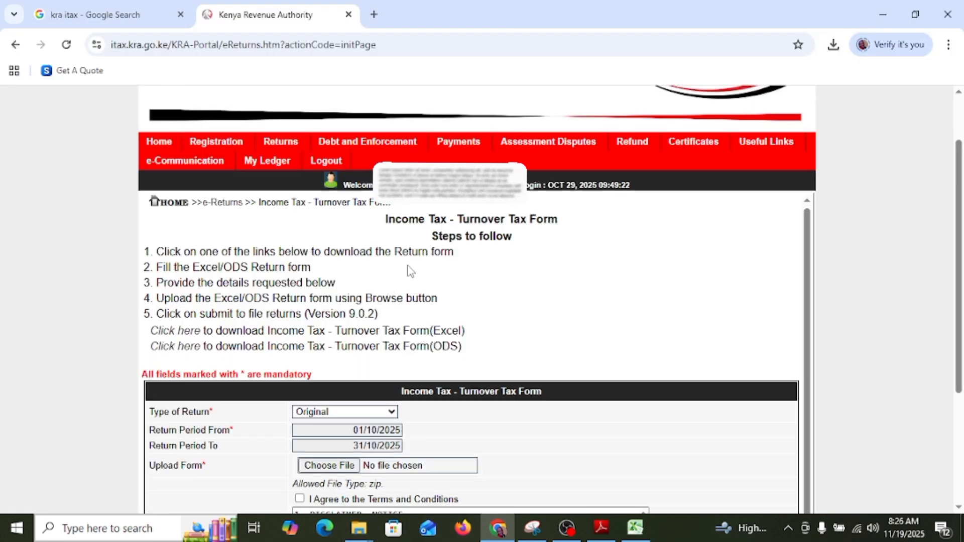
pyautogui.scroll(-3, 411, 271)
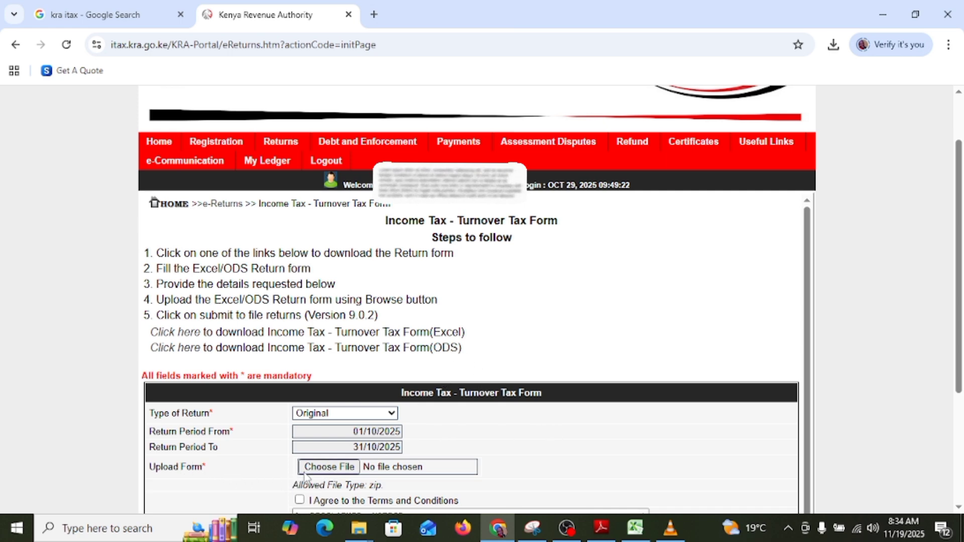
pyautogui.click(333, 470)
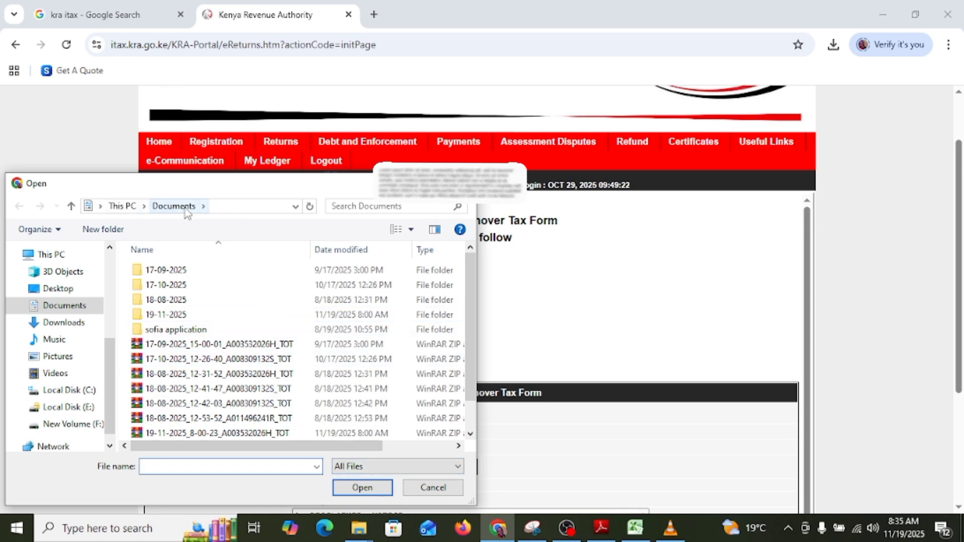
pyautogui.scroll(-1, 224, 312)
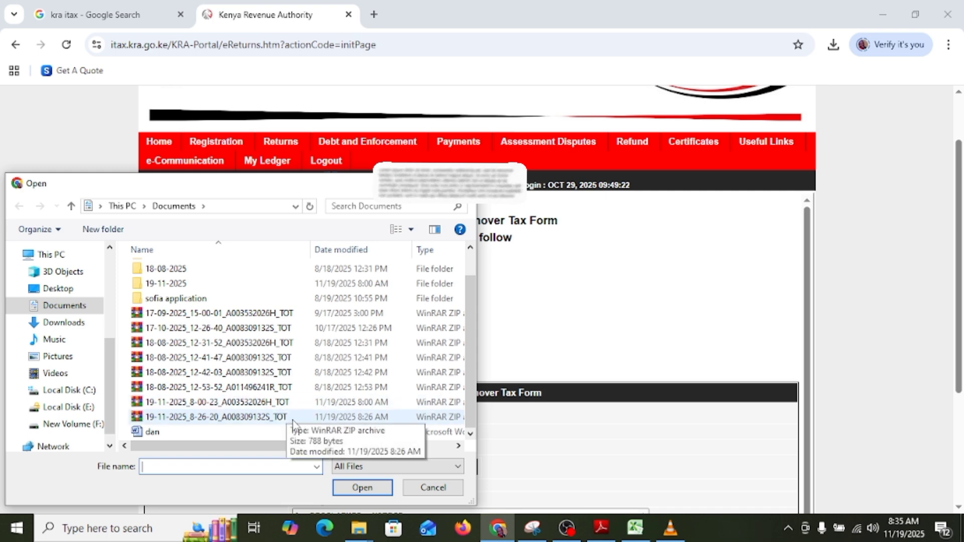
pyautogui.click(339, 420)
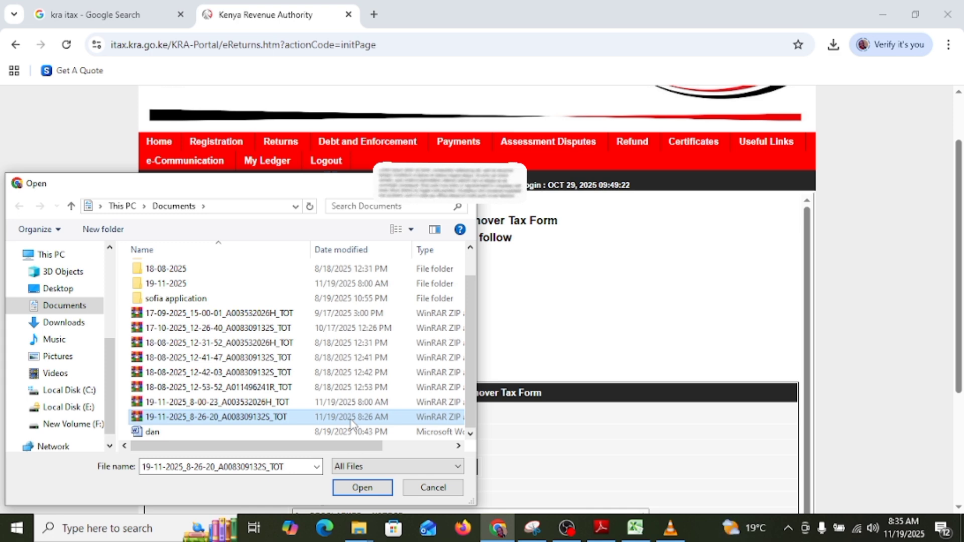
pyautogui.click(364, 494)
# Agree to the terms and conditions and submit the Turnover Tax return form, confirming the upload
pyautogui.scroll(-3, 302, 482)
pyautogui.click(300, 317)
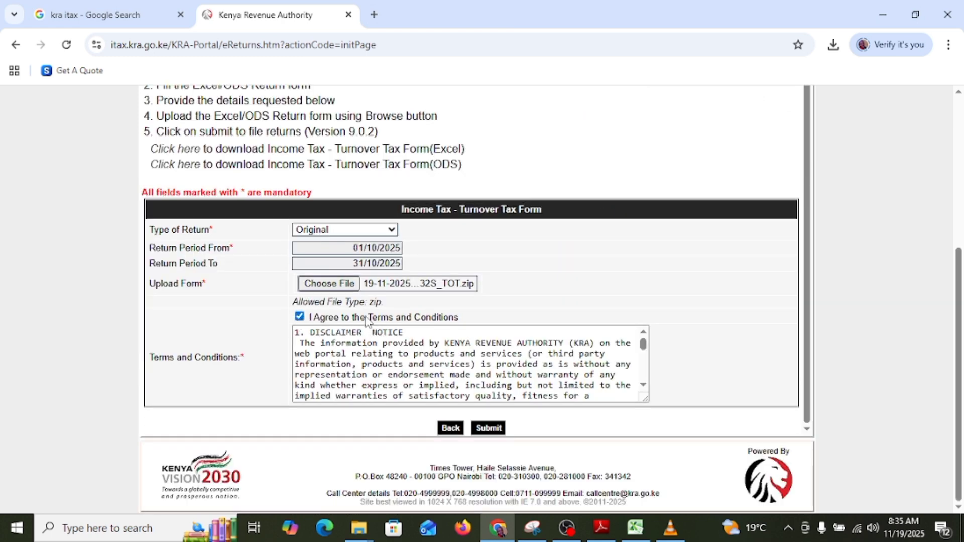
pyautogui.click(489, 427)
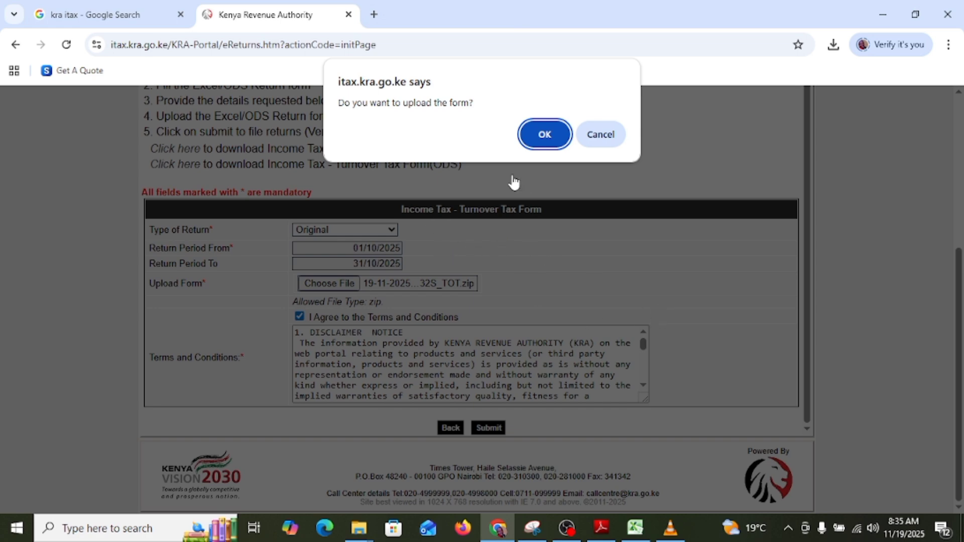
pyautogui.click(545, 133)
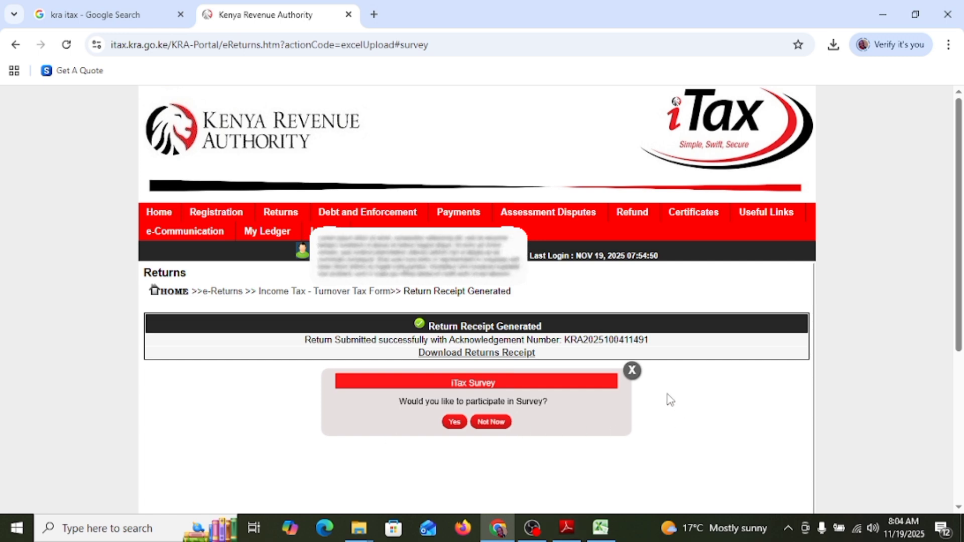
# Dismiss the iTax survey and download the returns receipt for the submitted return
pyautogui.click(632, 371)
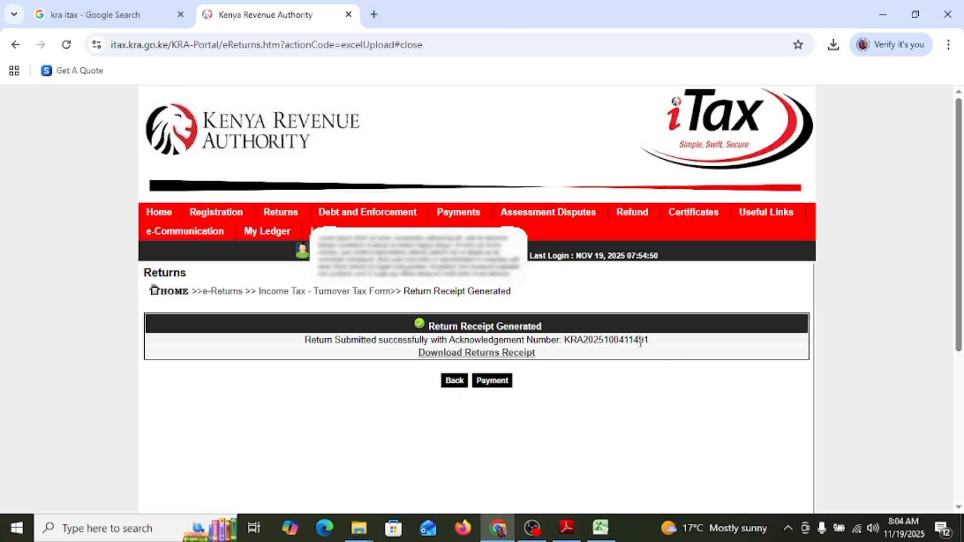
pyautogui.click(511, 356)
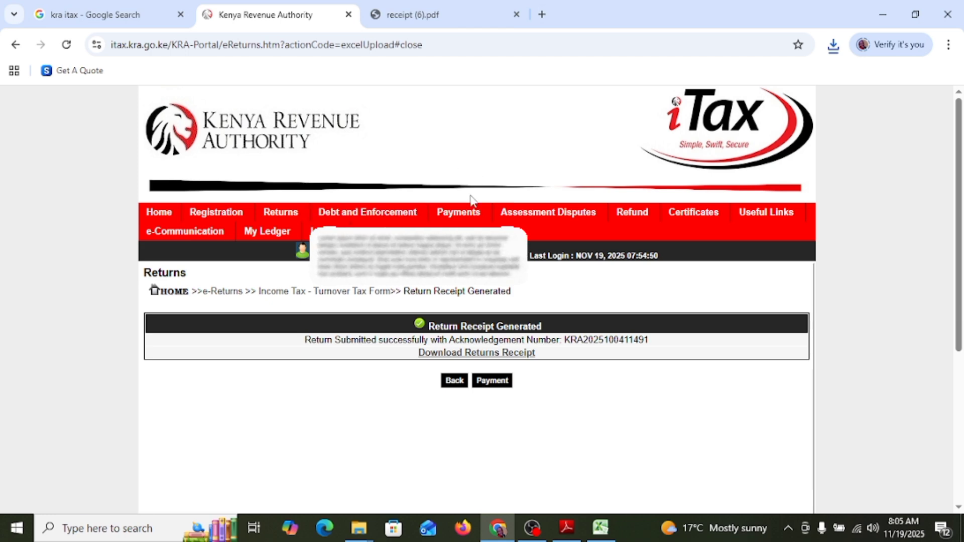
# Start a payment registration with applicant type Taxpayer and proceed to the e-Payment Registration Form
pyautogui.moveTo(467, 217)
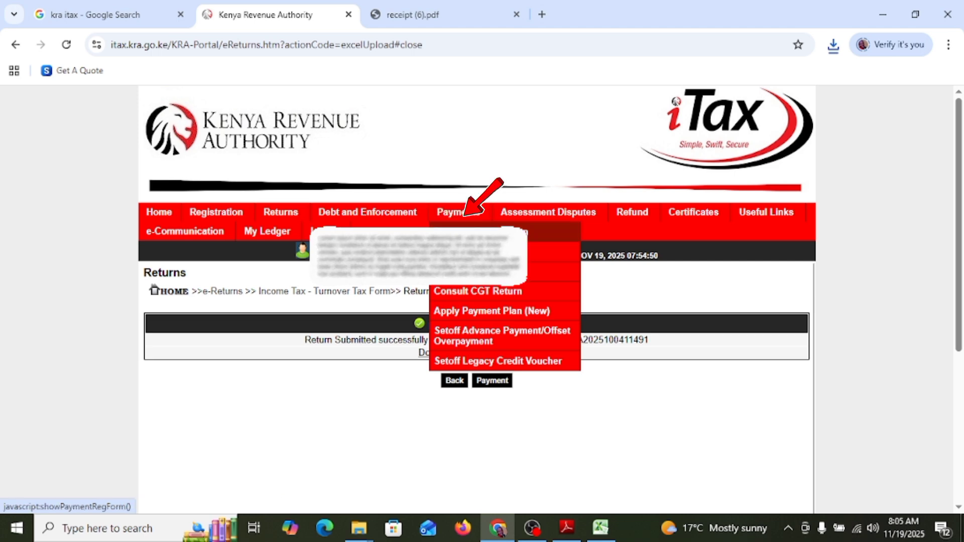
pyautogui.click(493, 380)
pyautogui.scroll(-2, 502, 365)
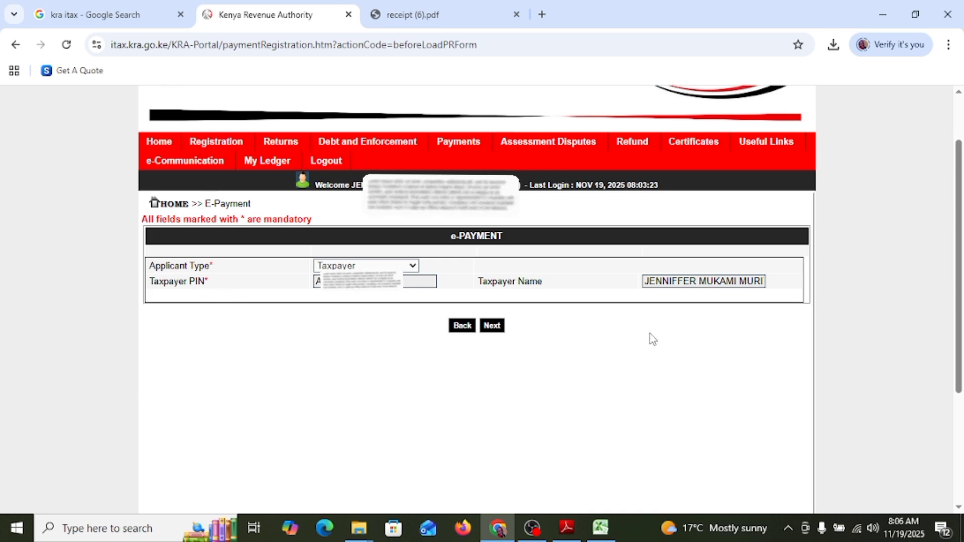
pyautogui.click(496, 335)
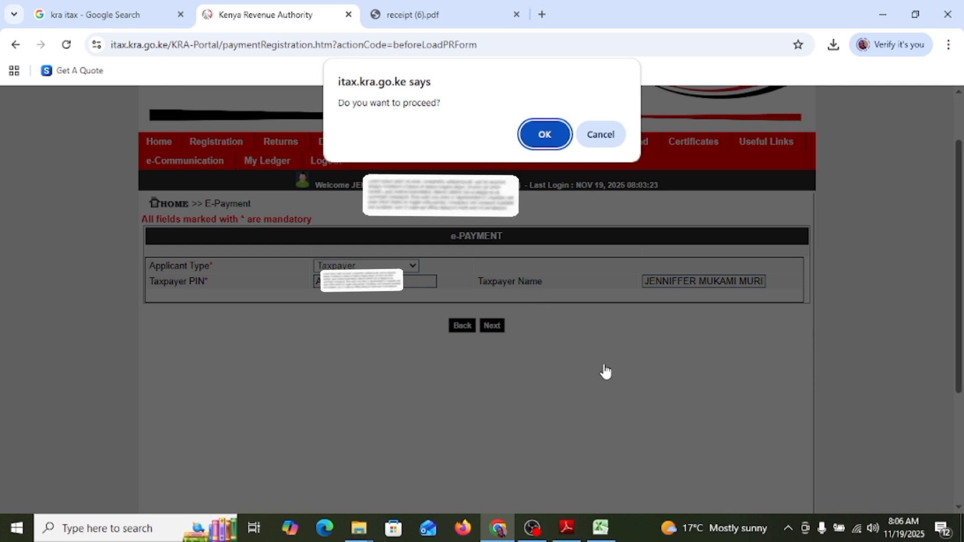
pyautogui.click(549, 131)
# Set the tax head to Income Tax, sub head to (0107) Income Tax - Turnover Tax and payment type to Self Assessment Tax
pyautogui.scroll(-4, 547, 318)
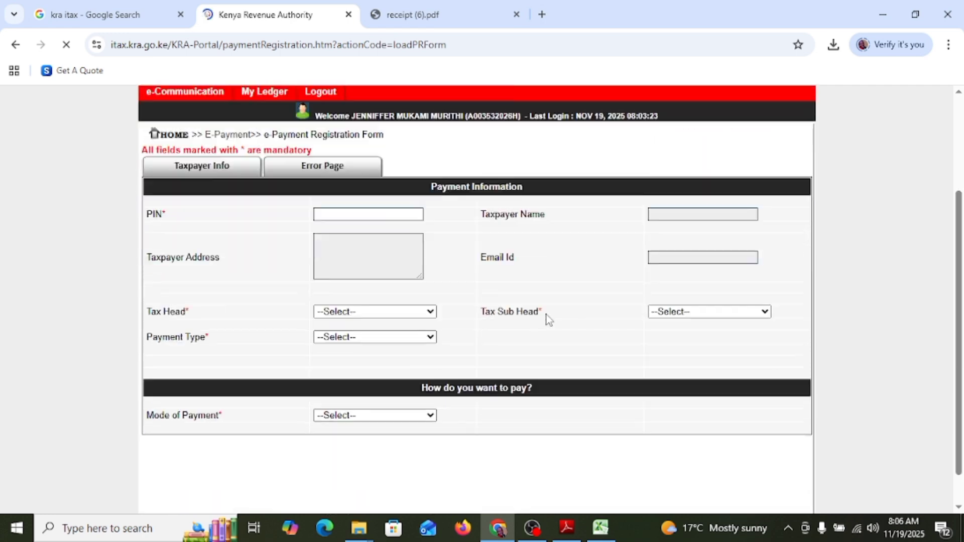
pyautogui.click(393, 257)
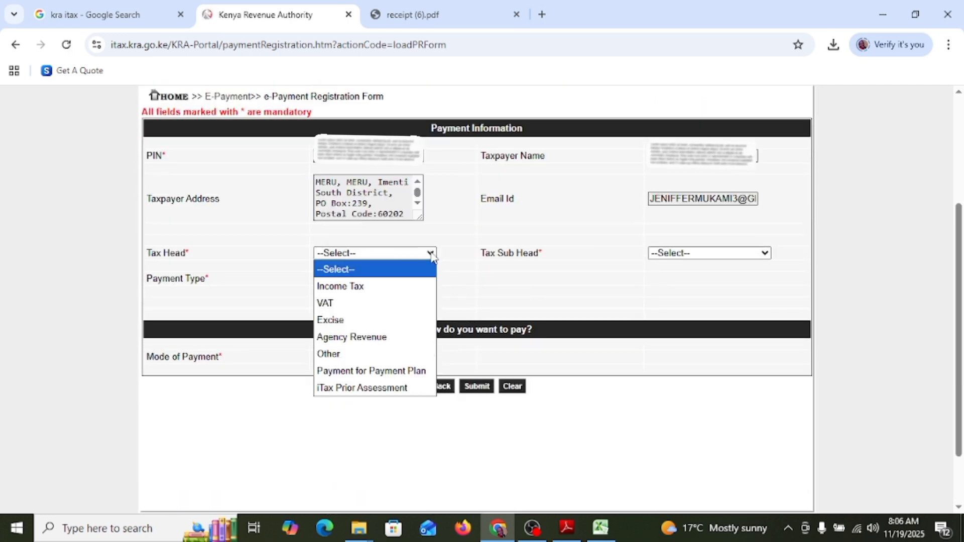
pyautogui.click(348, 287)
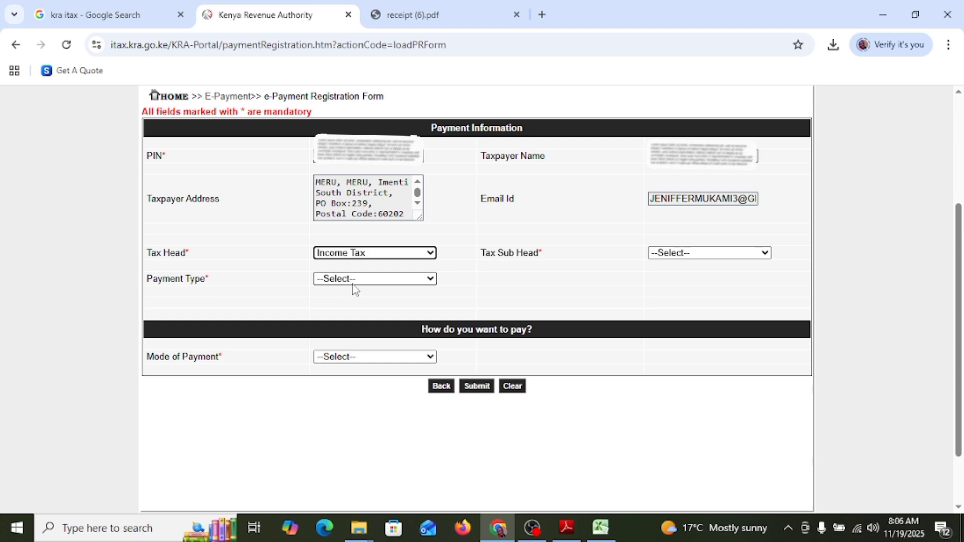
pyautogui.click(680, 256)
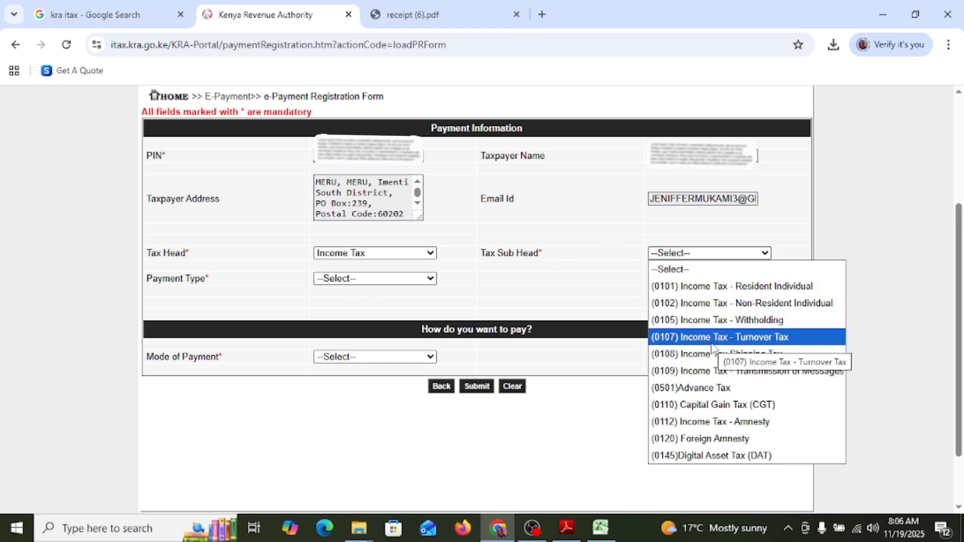
pyautogui.click(712, 337)
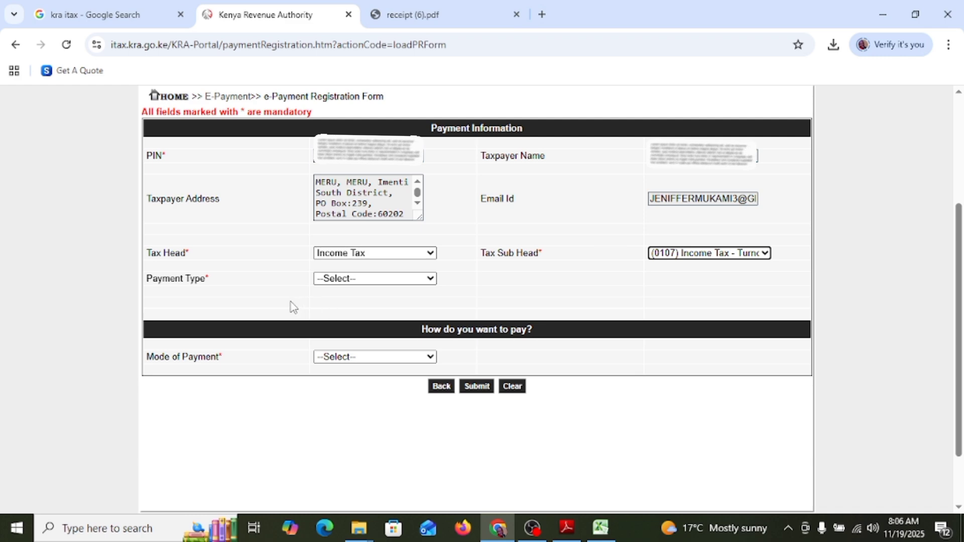
pyautogui.click(390, 281)
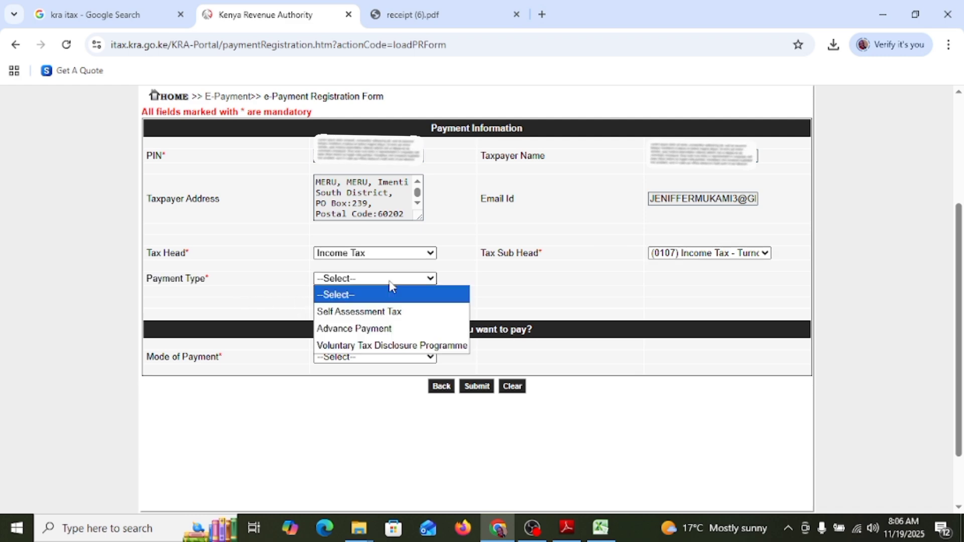
pyautogui.click(378, 312)
# Select the Oct 2025-Oct 2025 liability and add it to the payment details, confirming the addition
pyautogui.scroll(-1, 80, 284)
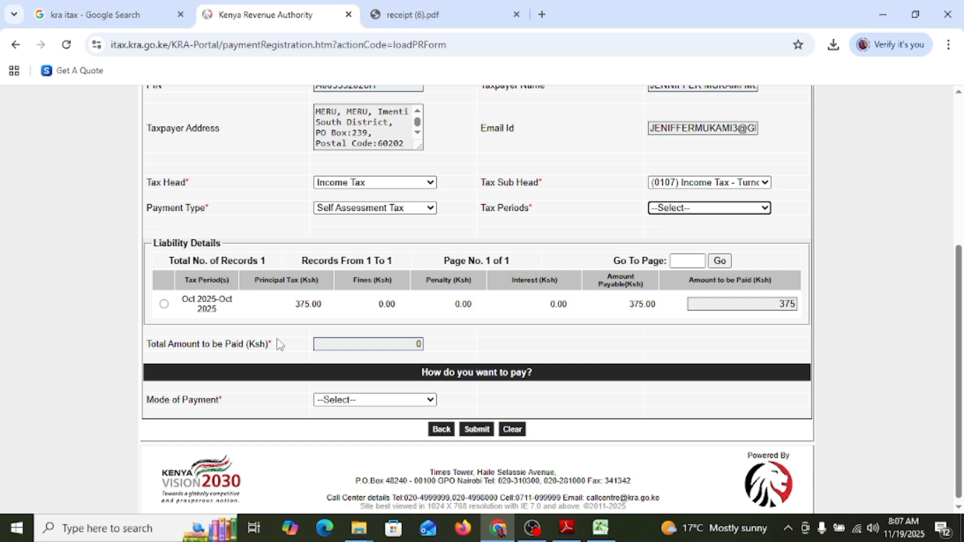
pyautogui.click(167, 306)
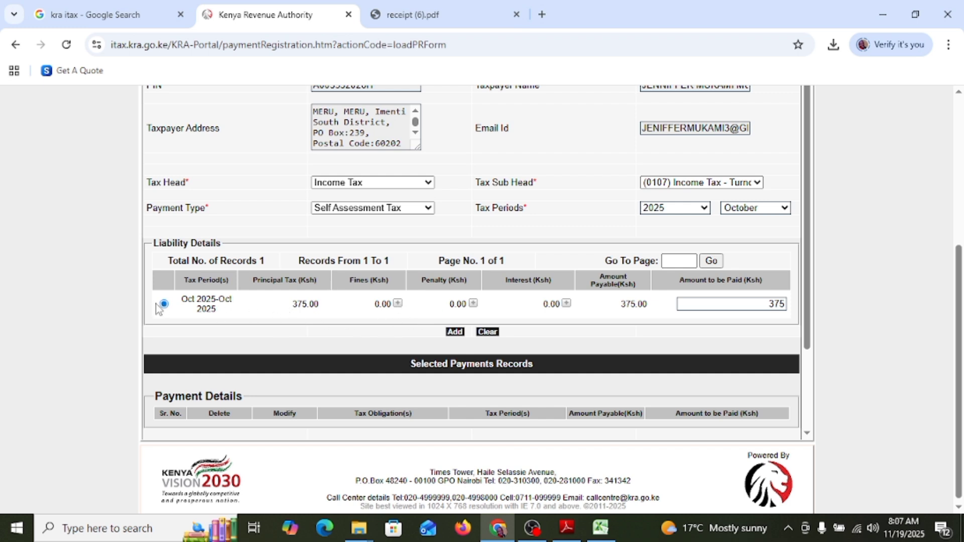
pyautogui.click(455, 333)
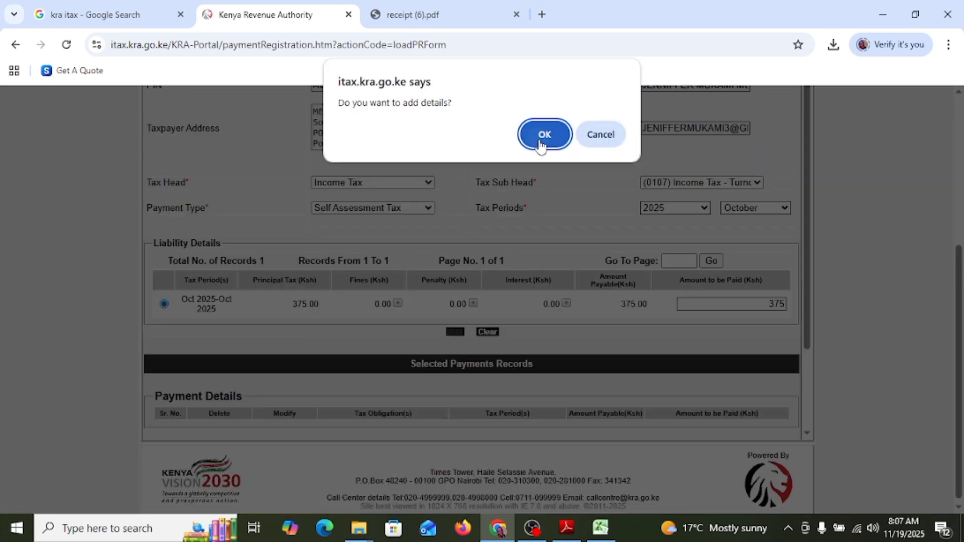
pyautogui.click(543, 133)
# Set the mode of payment to Other Payment Modes and submit the payment registration, confirming the submission
pyautogui.scroll(-2, 271, 314)
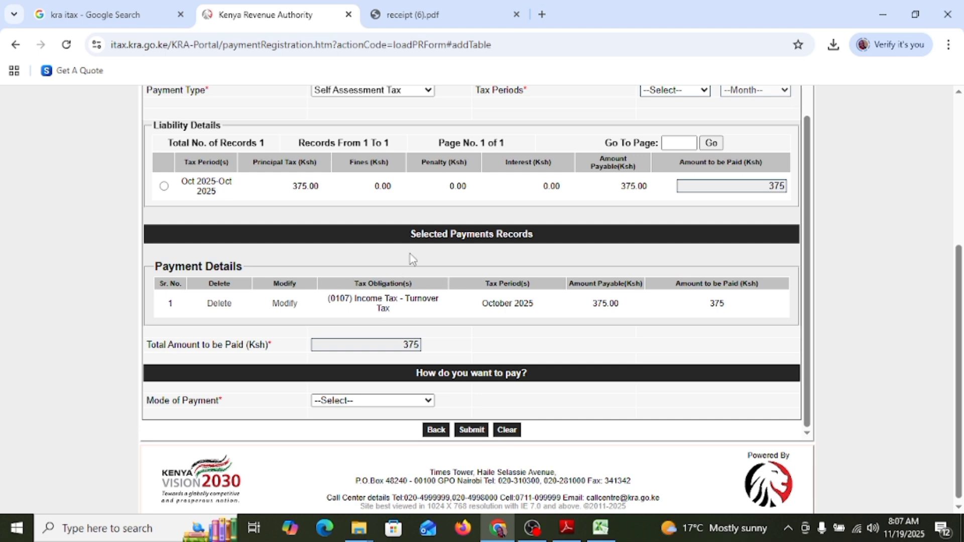
pyautogui.scroll(-1, 539, 314)
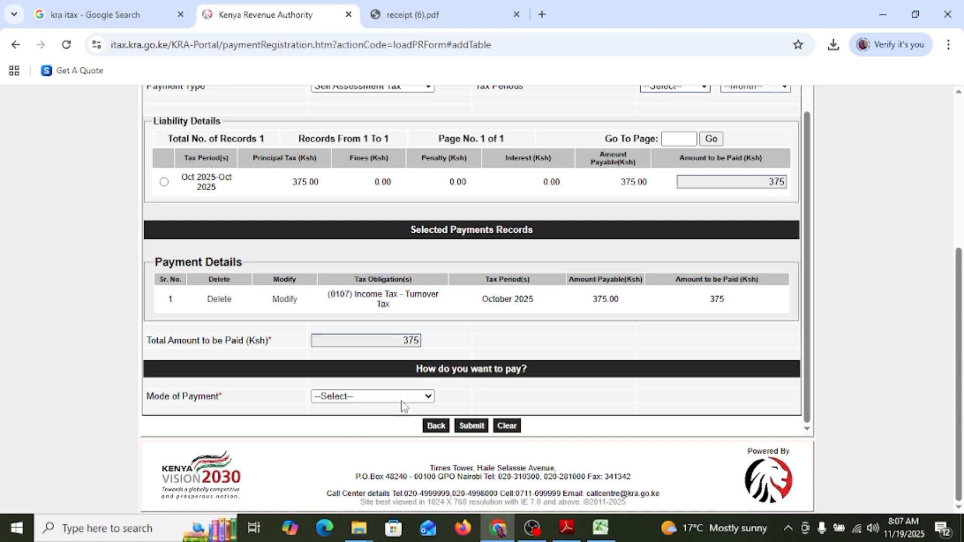
pyautogui.click(422, 399)
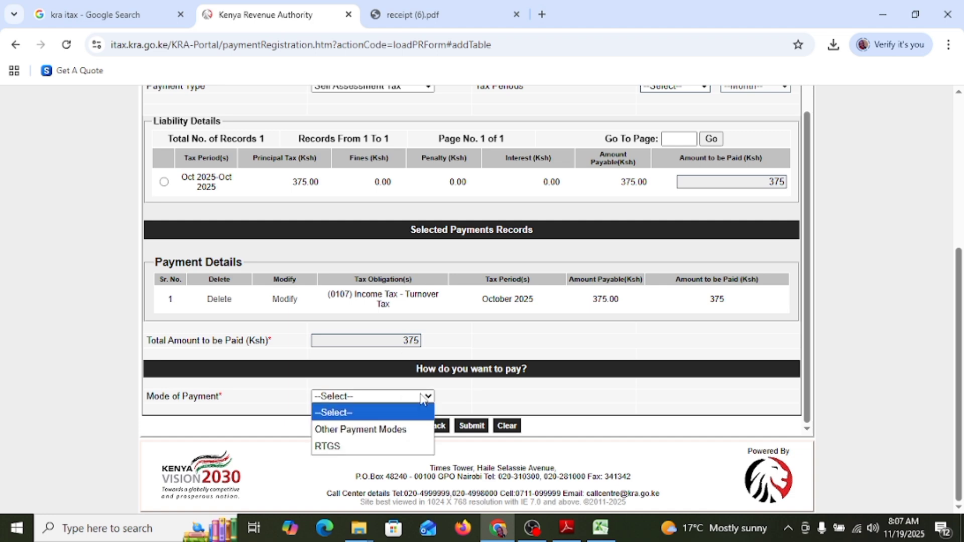
pyautogui.click(380, 431)
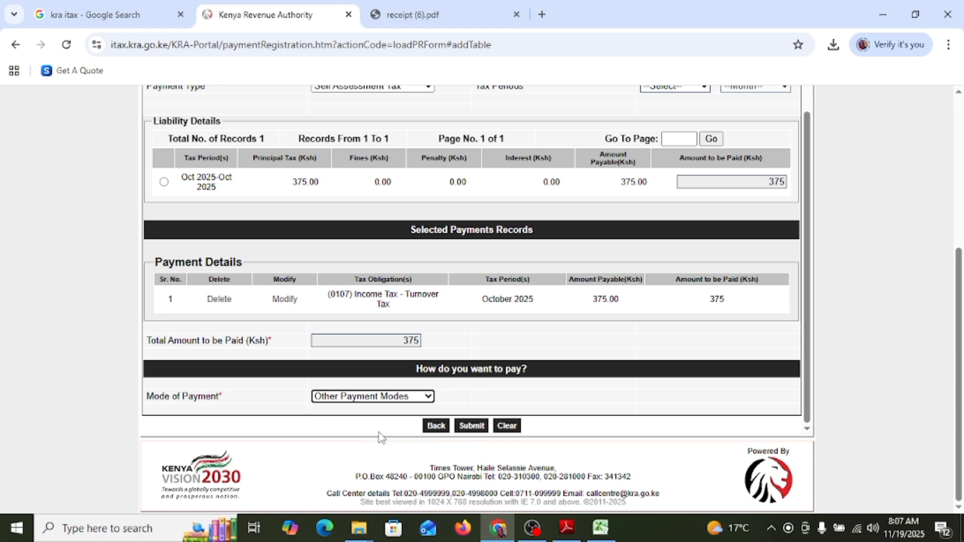
pyautogui.click(472, 426)
pyautogui.click(545, 137)
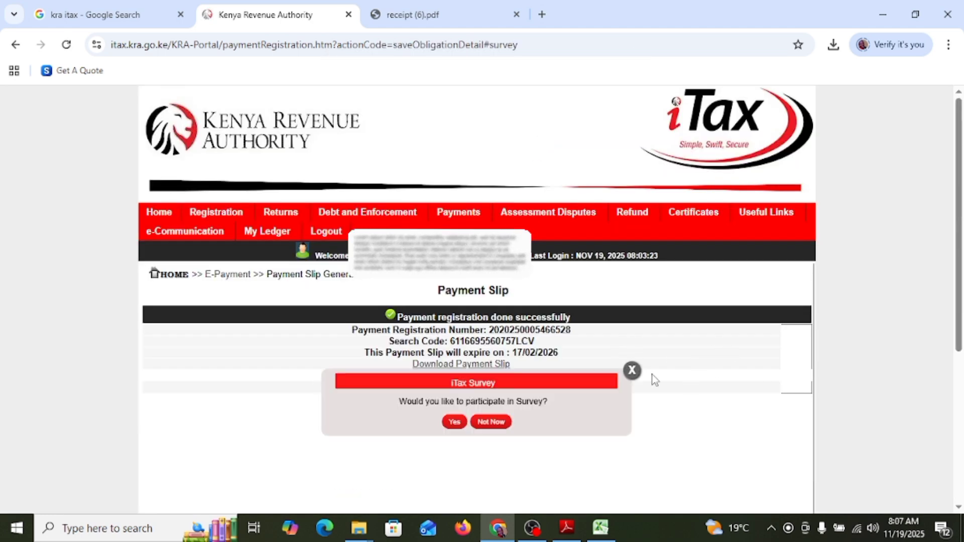
# Dismiss the iTax survey, then download the payment slip and open it to review the payment instructions
pyautogui.click(632, 371)
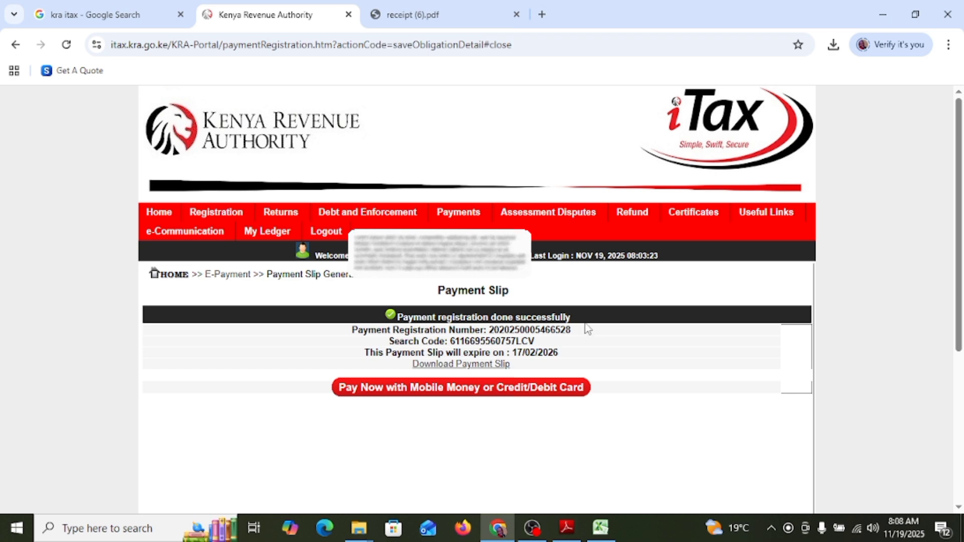
pyautogui.click(481, 366)
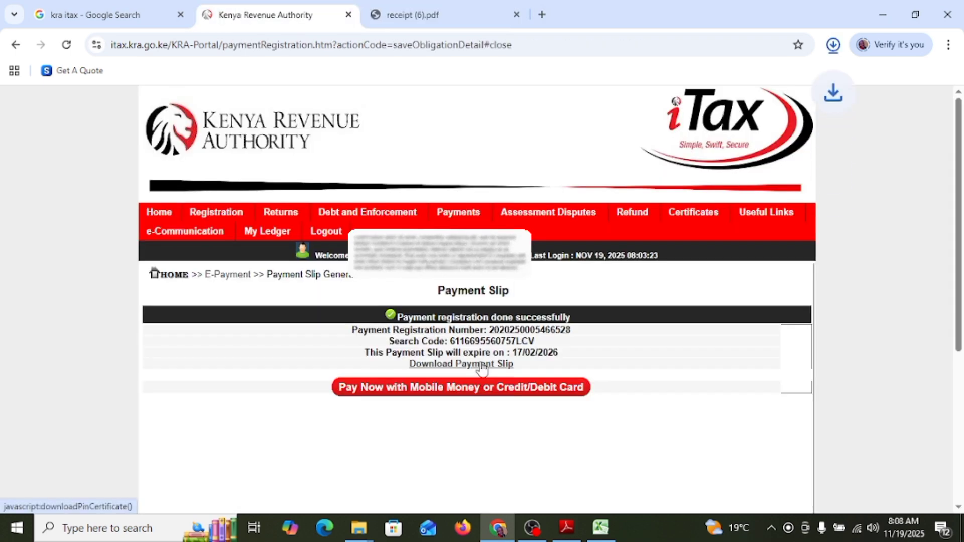
pyautogui.click(719, 80)
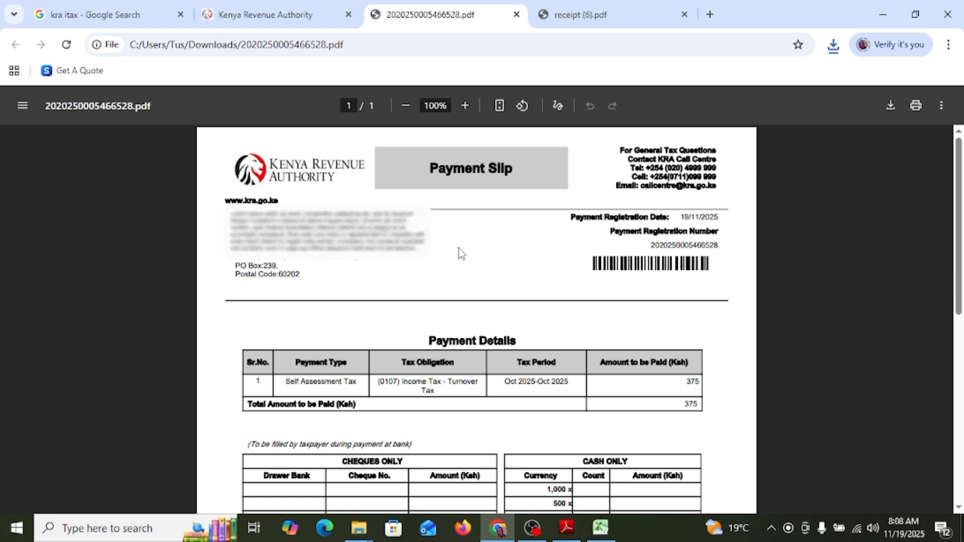
pyautogui.scroll(-8, 470, 249)
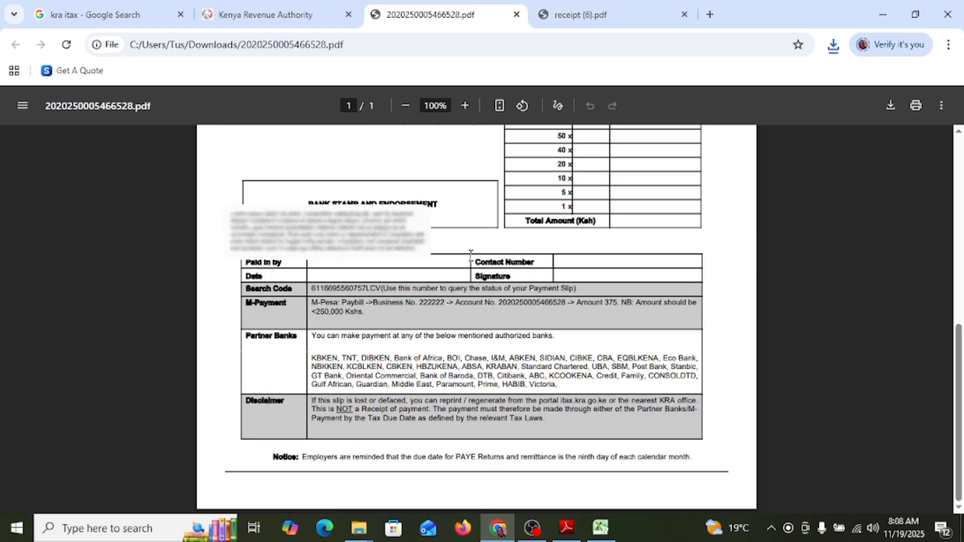